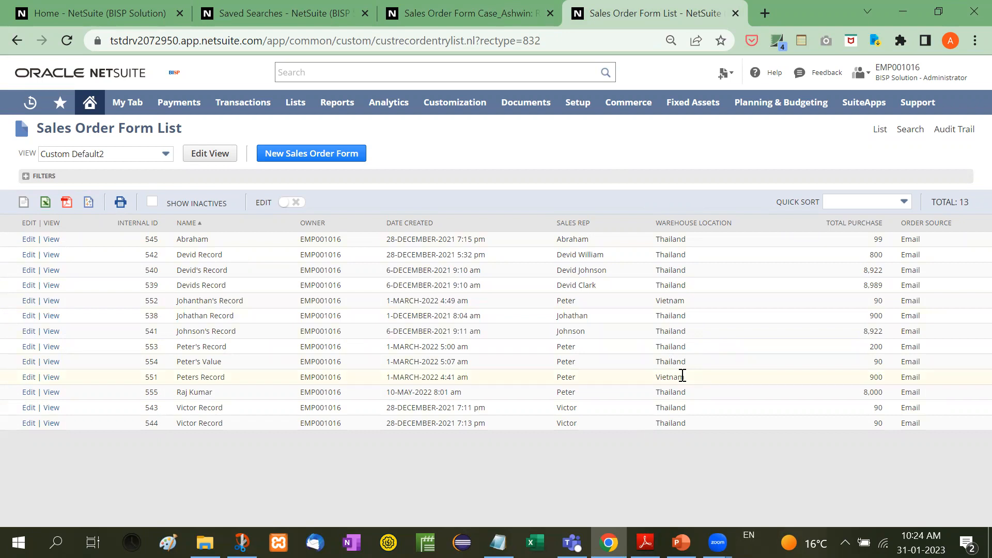
# Go to the Sales Order Form Case search results and examine the Wild Card values of the two Vietnam records
pyautogui.click(501, 22)
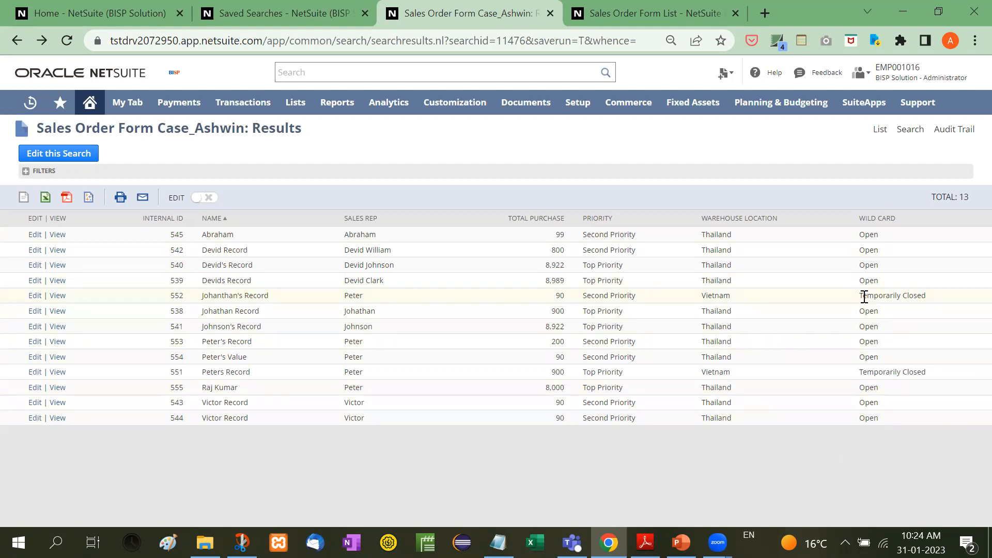
pyautogui.moveTo(859, 300); pyautogui.dragTo(938, 298)
pyautogui.moveTo(859, 374); pyautogui.dragTo(936, 381)
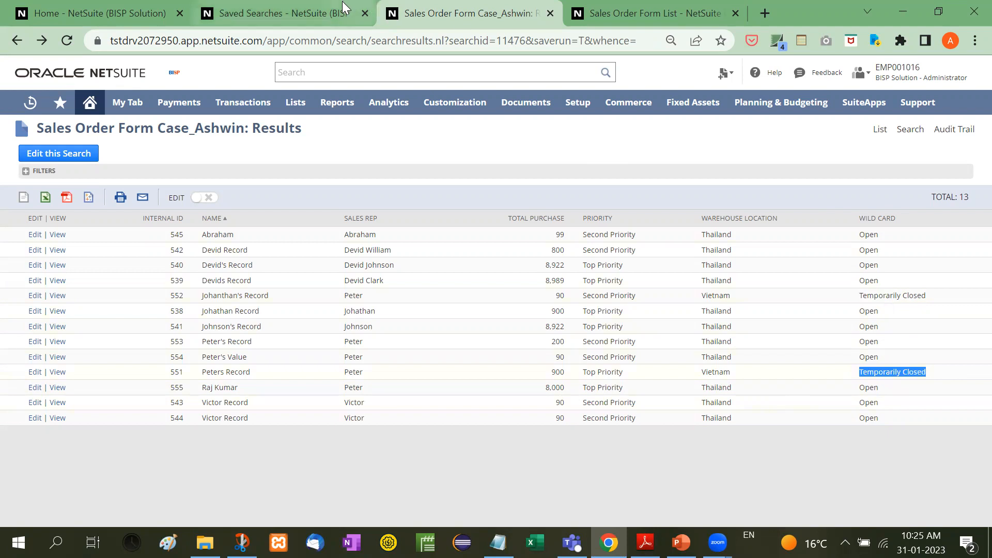
# Edit the saved search and add a Formula (Currency) field to its result columns
pyautogui.click(84, 156)
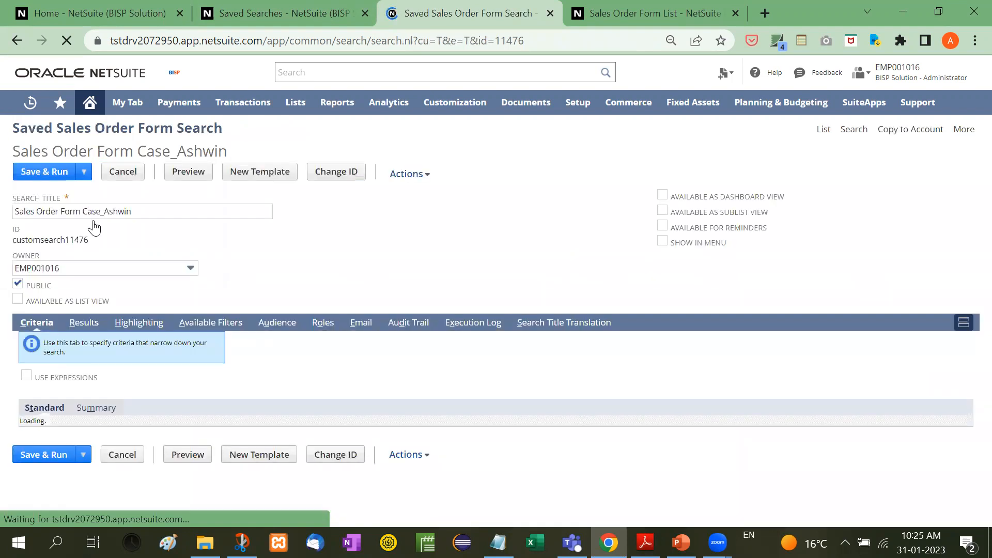
pyautogui.click(94, 324)
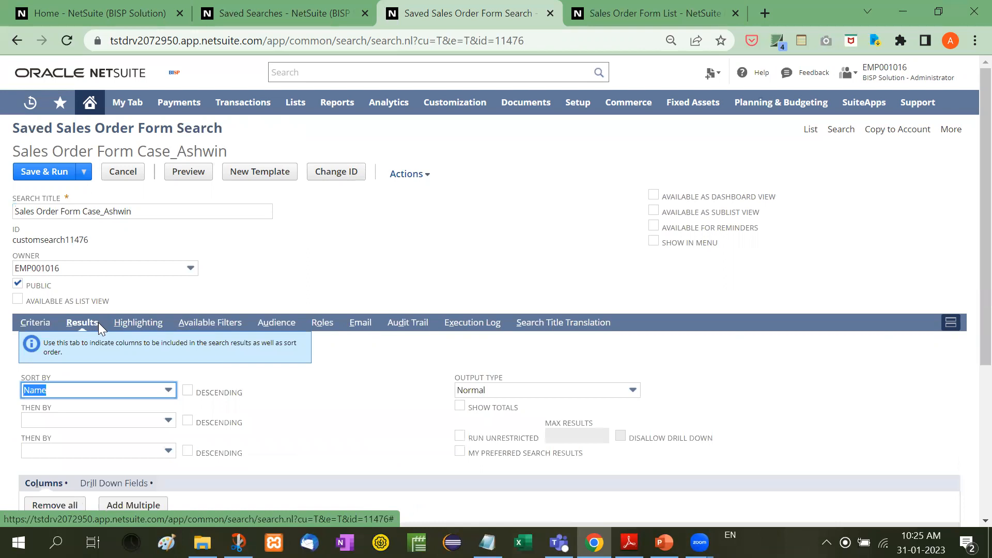
pyautogui.scroll(-5, 103, 362)
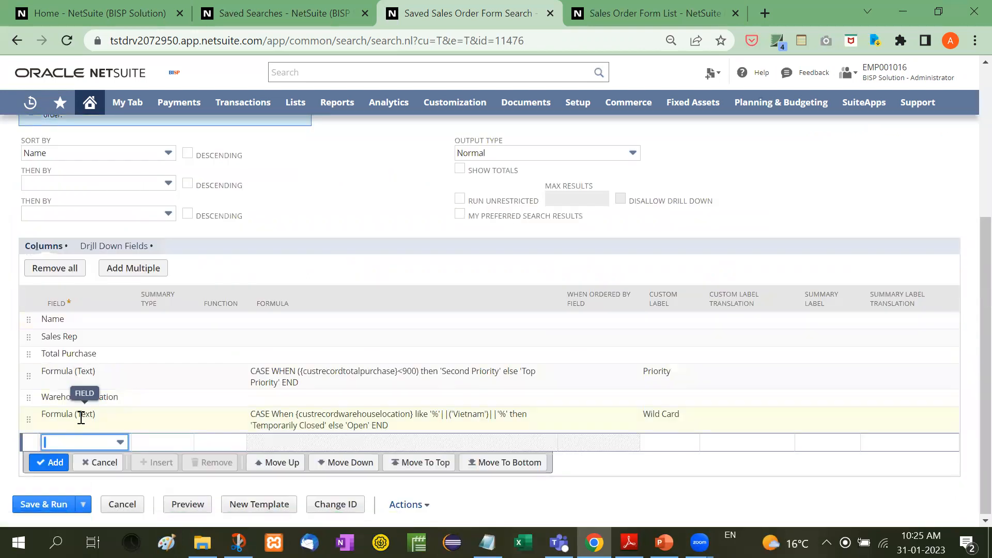
pyautogui.click(84, 443)
pyautogui.write('f')
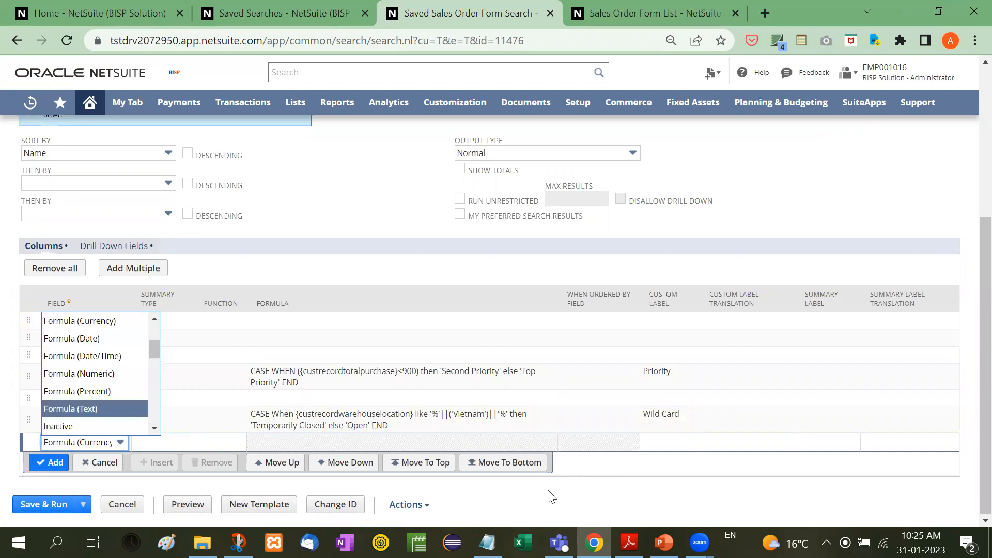
pyautogui.click(274, 443)
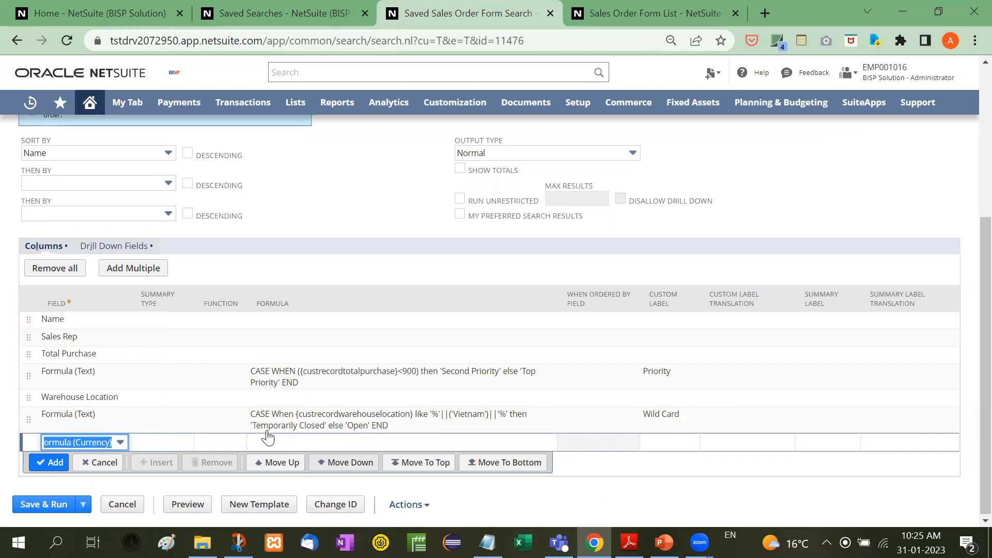
# Open the Wild Card column's formula in the formula editor and compare its custrecordwarehouselocation field with the Warehouse Location column in the Sales Order Form List
pyautogui.click(497, 420)
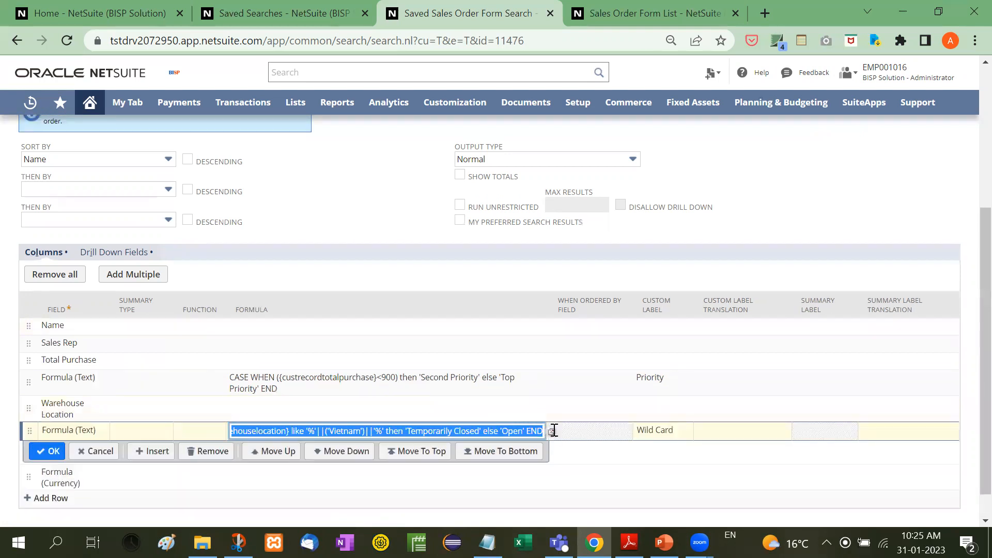
pyautogui.click(553, 433)
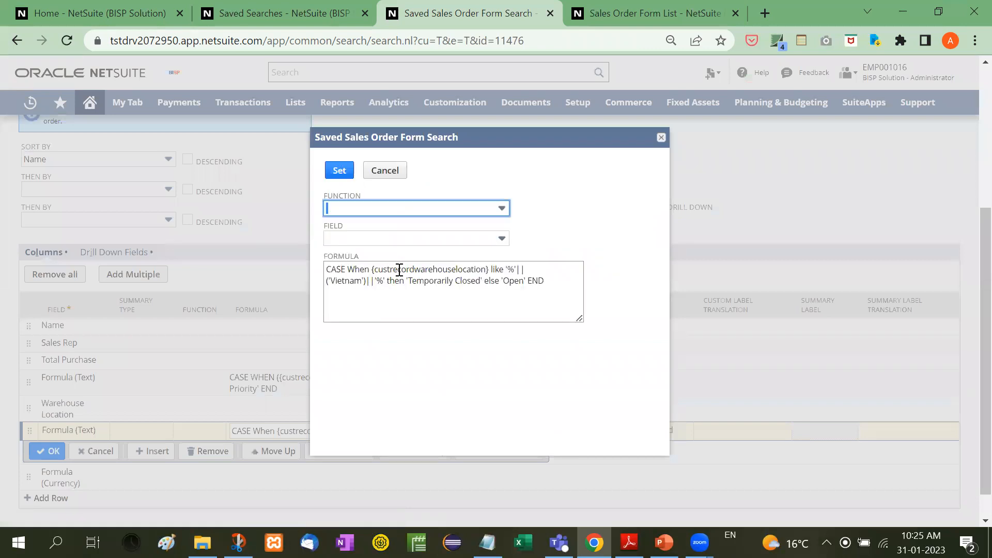
pyautogui.doubleClick(426, 266)
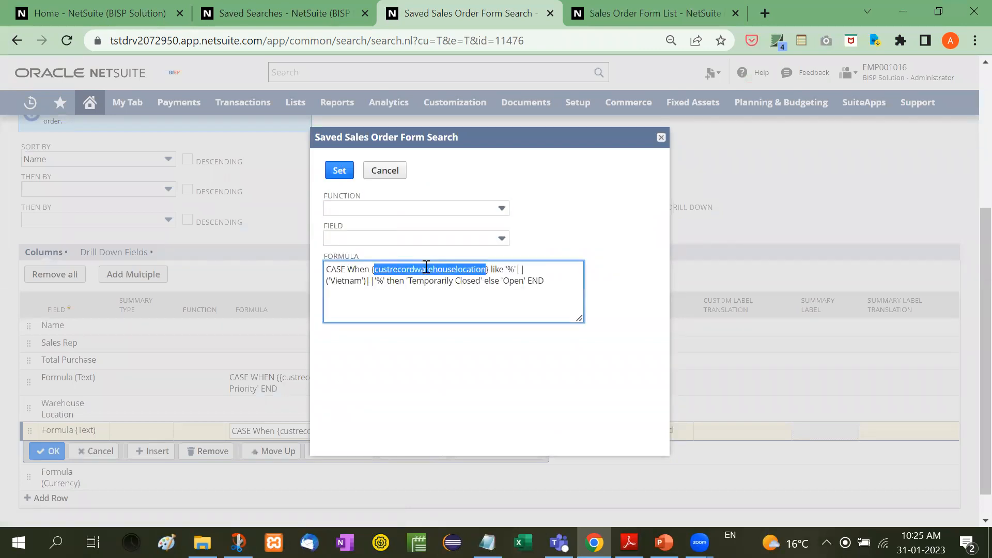
pyautogui.click(635, 7)
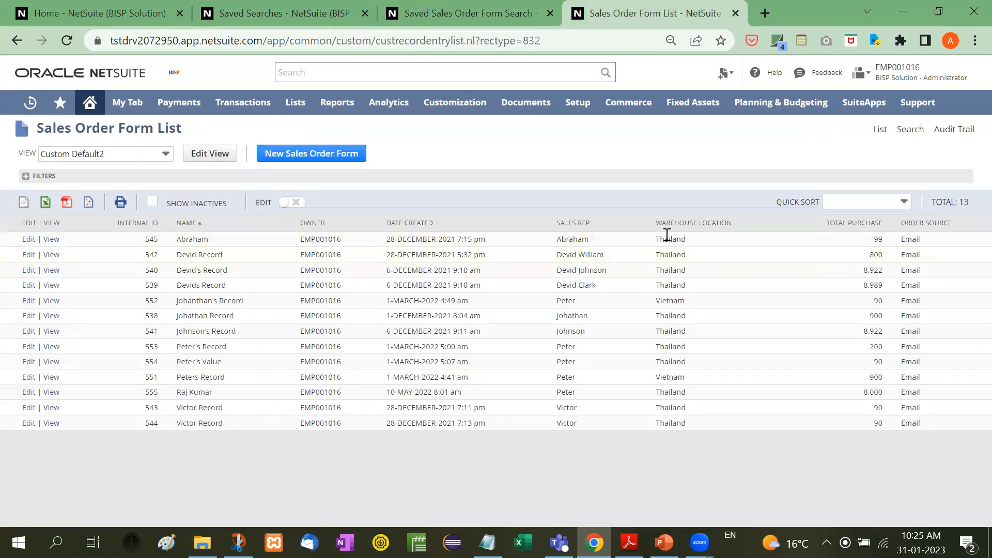
pyautogui.click(503, 7)
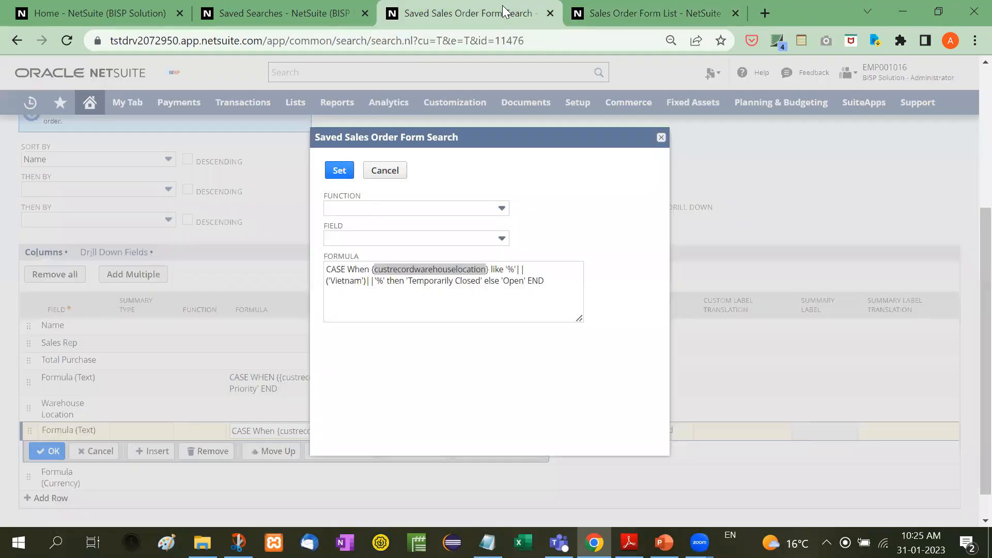
# Try to shorten 'Vietnam' to 'Viet' in the Wild Card column's formula and set it
pyautogui.click(498, 269)
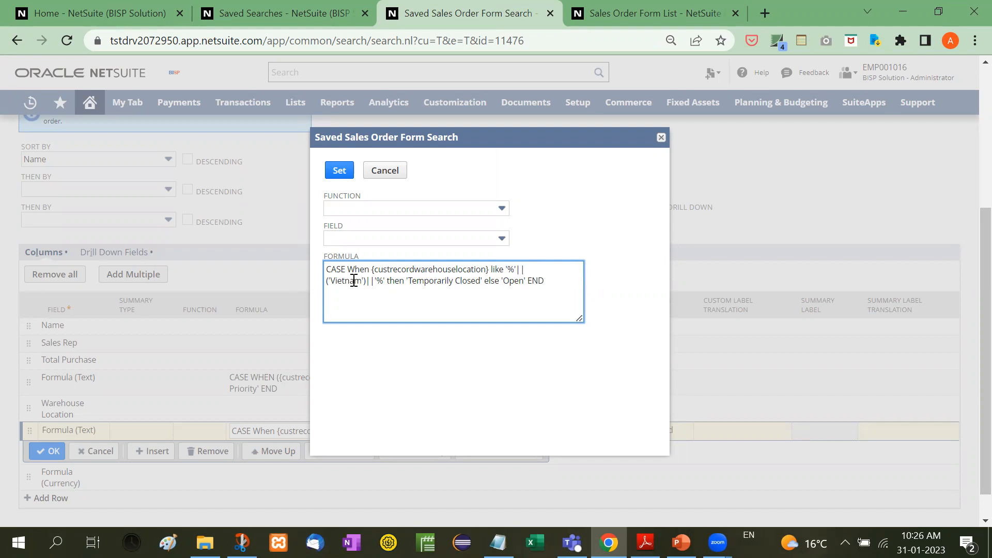
pyautogui.press('BackSpace')
pyautogui.press('BackSpace')
pyautogui.press('BackSpace')
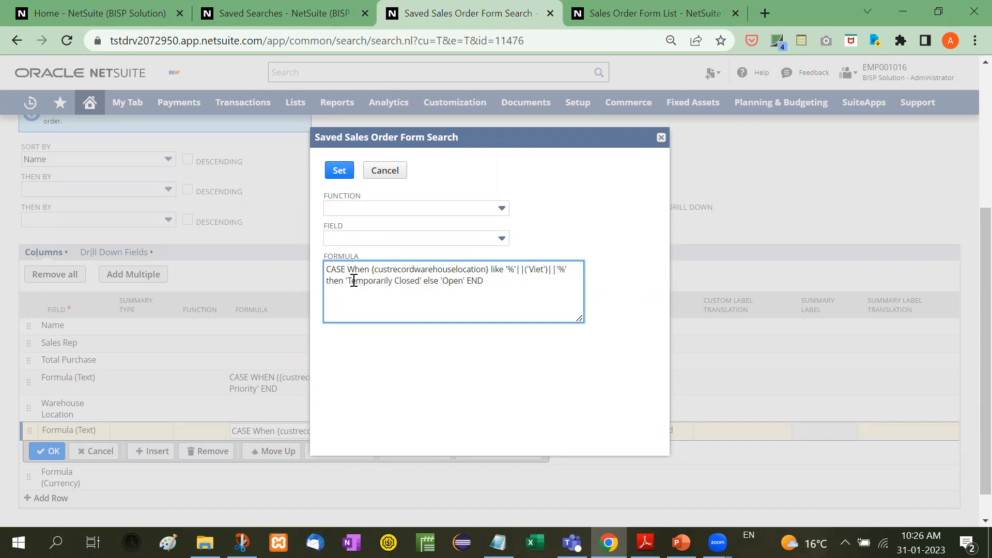
pyautogui.click(332, 170)
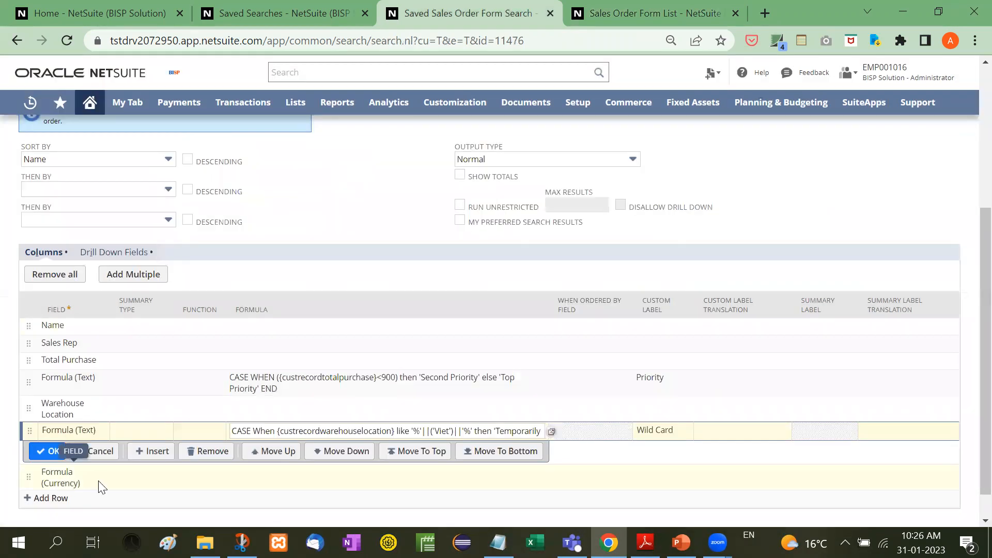
# Remove the extra Formula (Currency) column from the results, and save and run the search
pyautogui.scroll(-1, 98, 480)
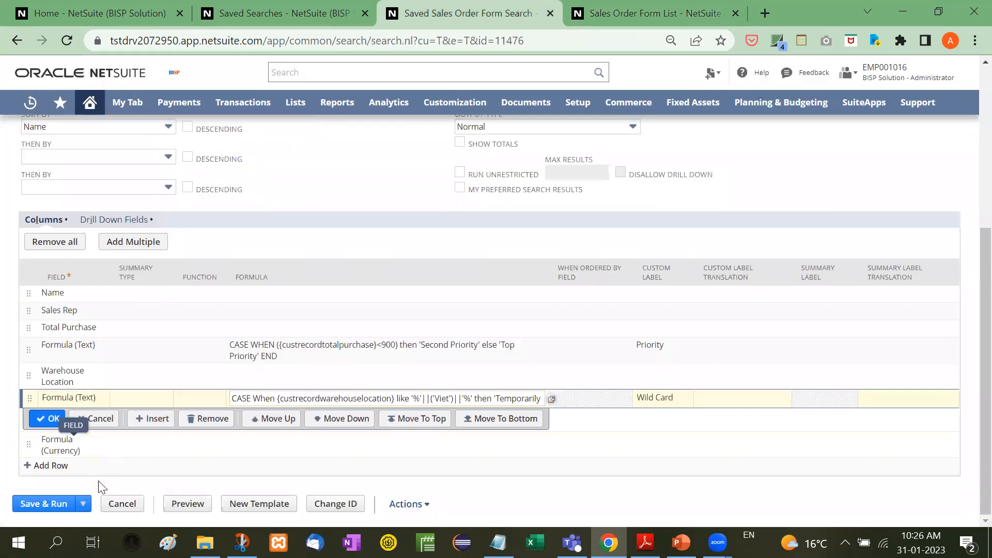
pyautogui.click(102, 449)
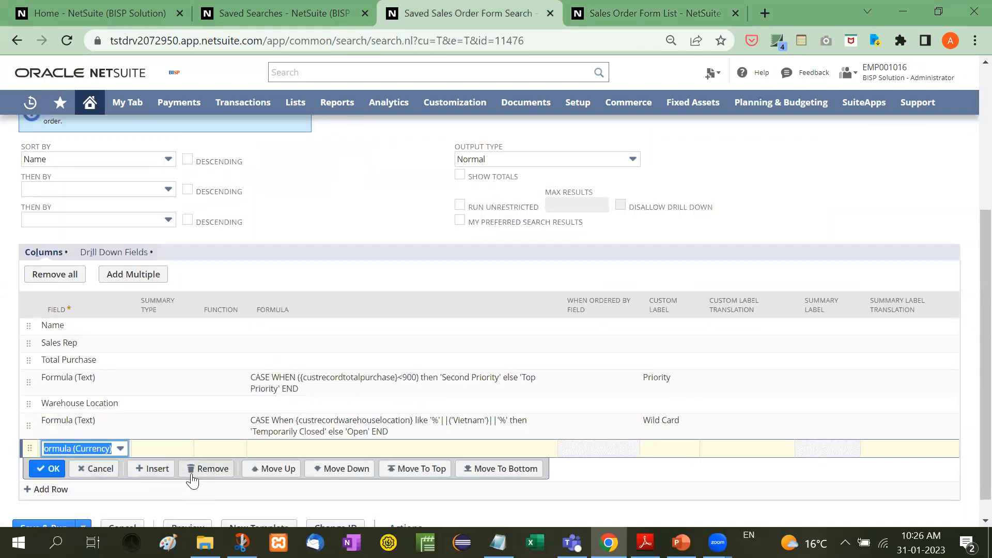
pyautogui.click(95, 472)
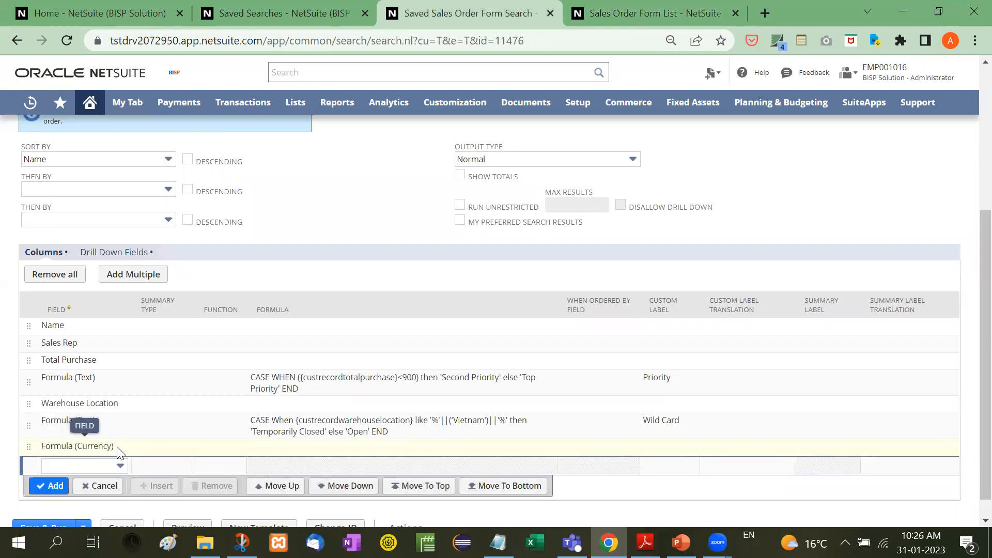
pyautogui.click(118, 449)
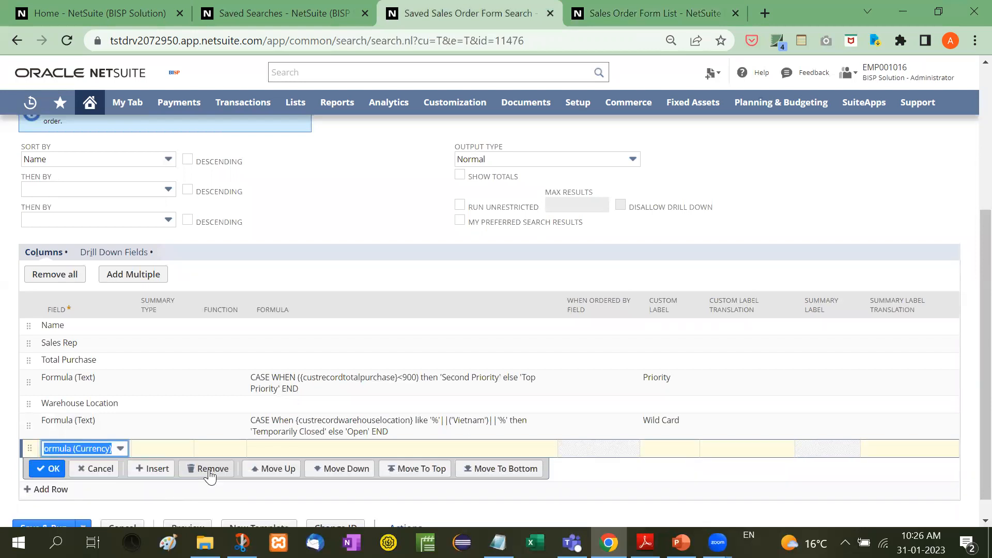
pyautogui.click(210, 471)
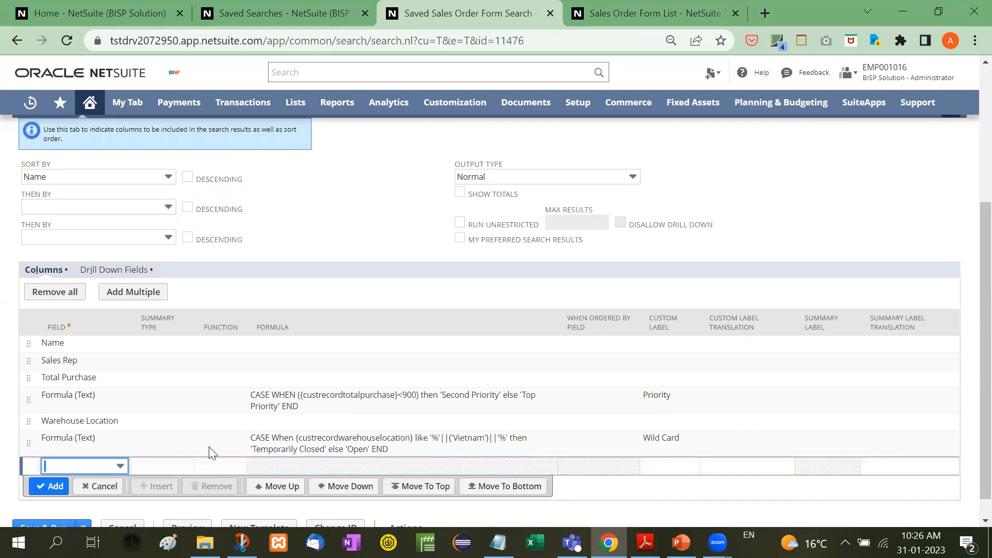
pyautogui.click(51, 499)
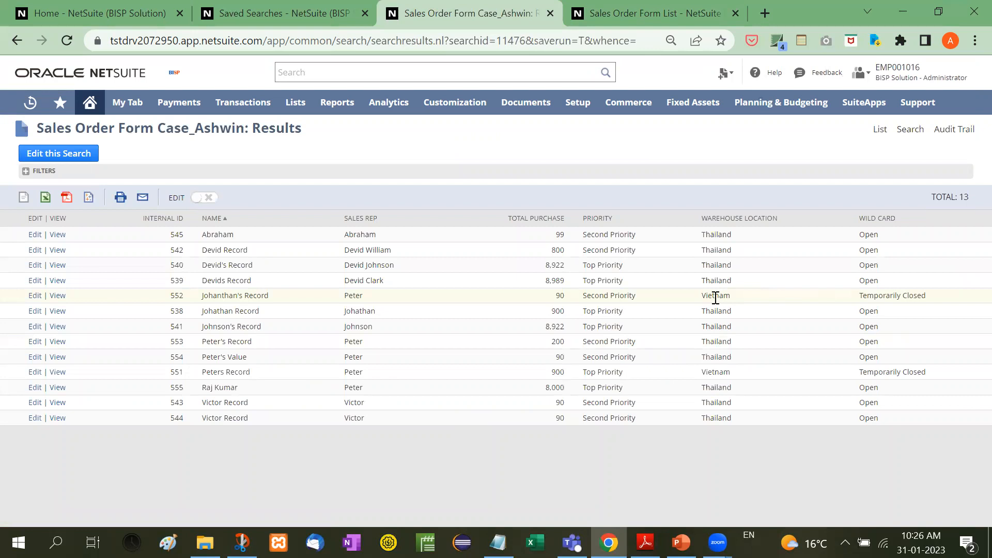
# Check the warehouse location and Wild Card value of the first Vietnam record in the results
pyautogui.moveTo(716, 296); pyautogui.dragTo(699, 299)
pyautogui.click(898, 298)
pyautogui.tripleClick(898, 297)
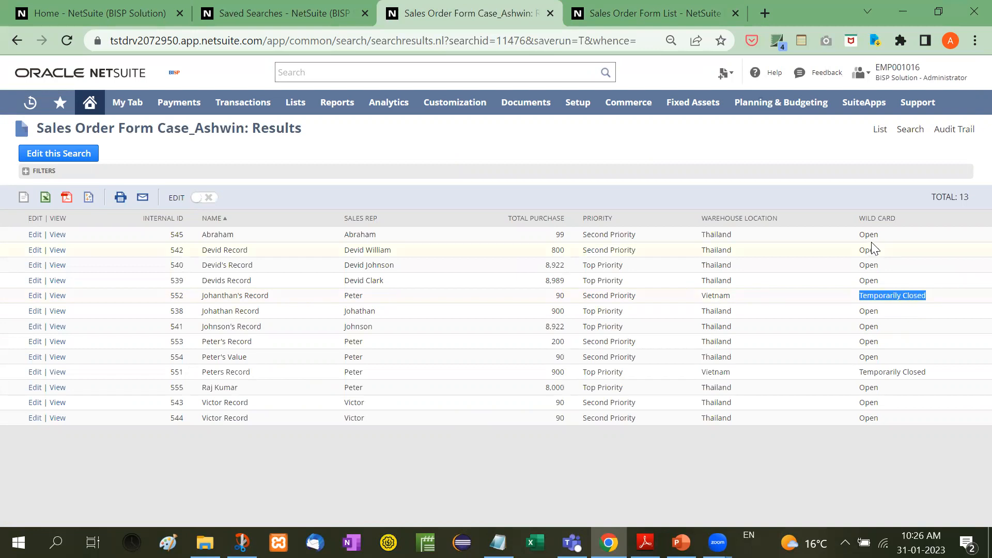
# Edit the saved search's Wild Card formula to match 'Viet' instead of 'Vietnam', and save and run the search
pyautogui.click(81, 155)
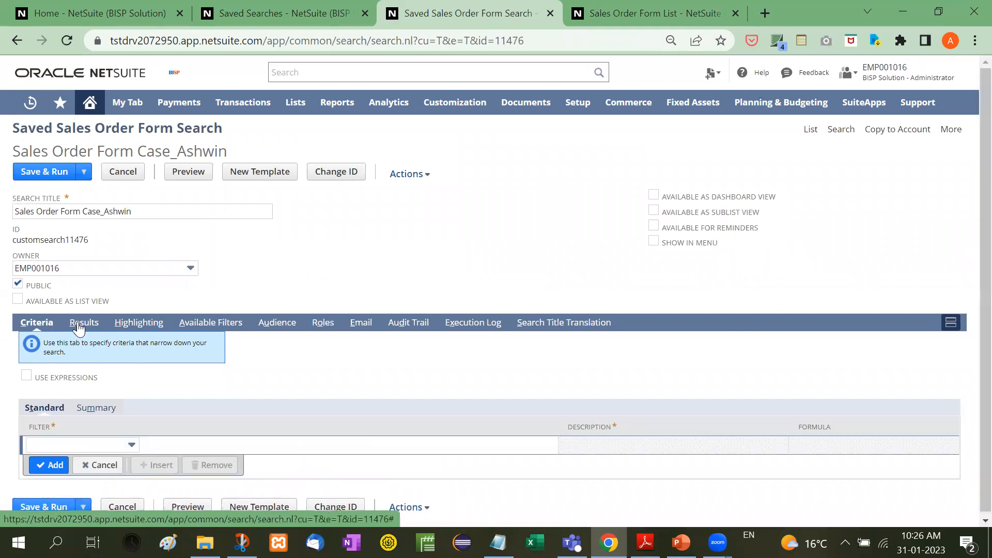
pyautogui.click(78, 324)
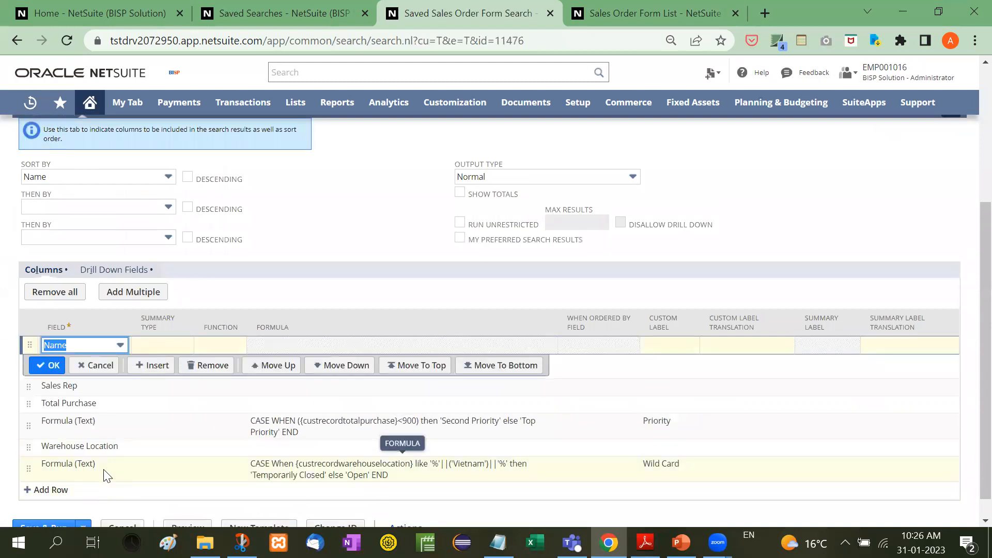
pyautogui.click(106, 475)
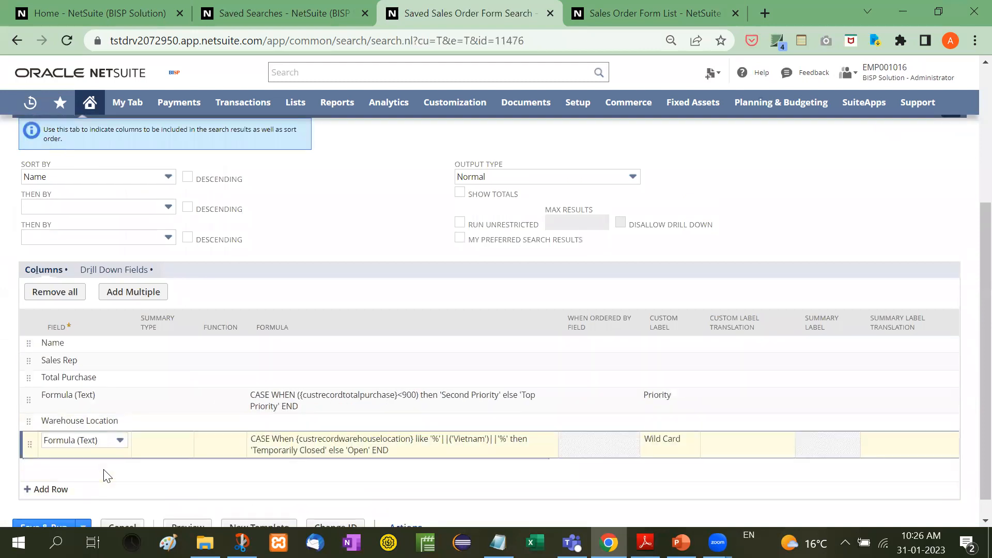
pyautogui.click(336, 446)
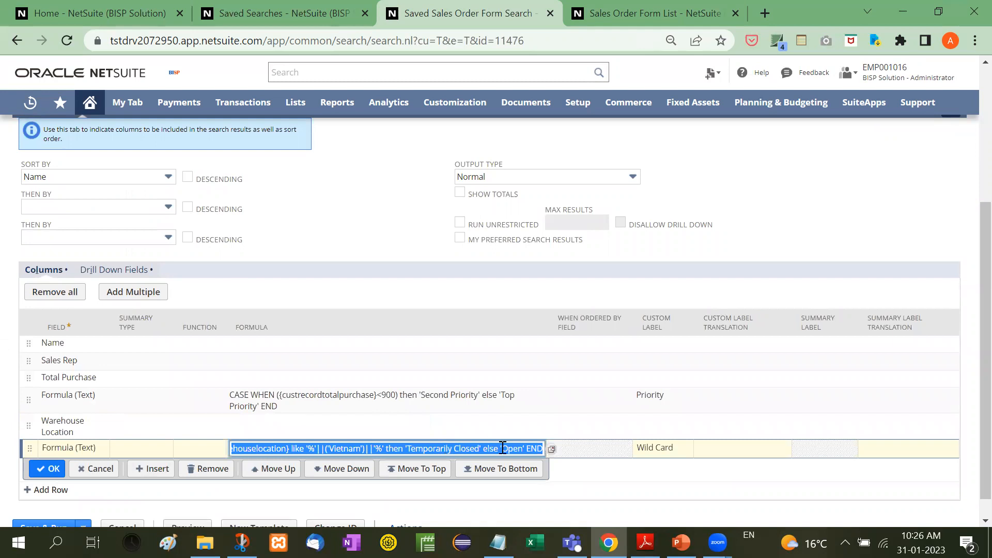
pyautogui.click(355, 447)
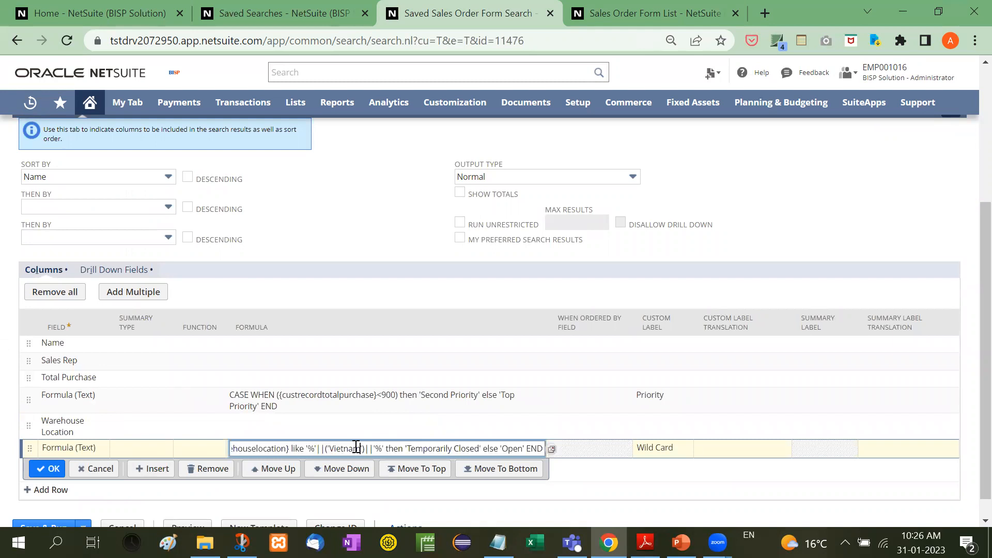
pyautogui.press('BackSpace')
pyautogui.press('BackSpace')
pyautogui.press('BackSpace')
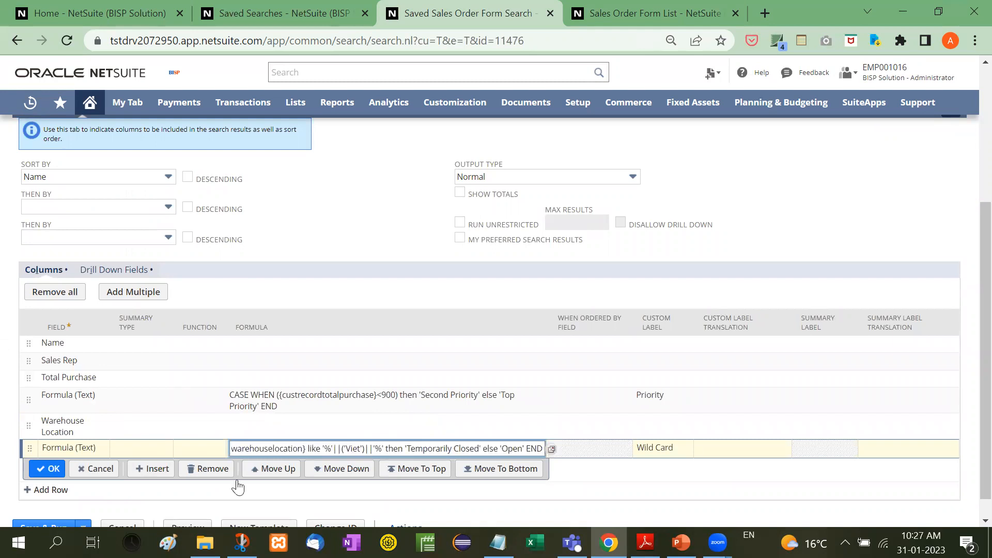
pyautogui.click(39, 471)
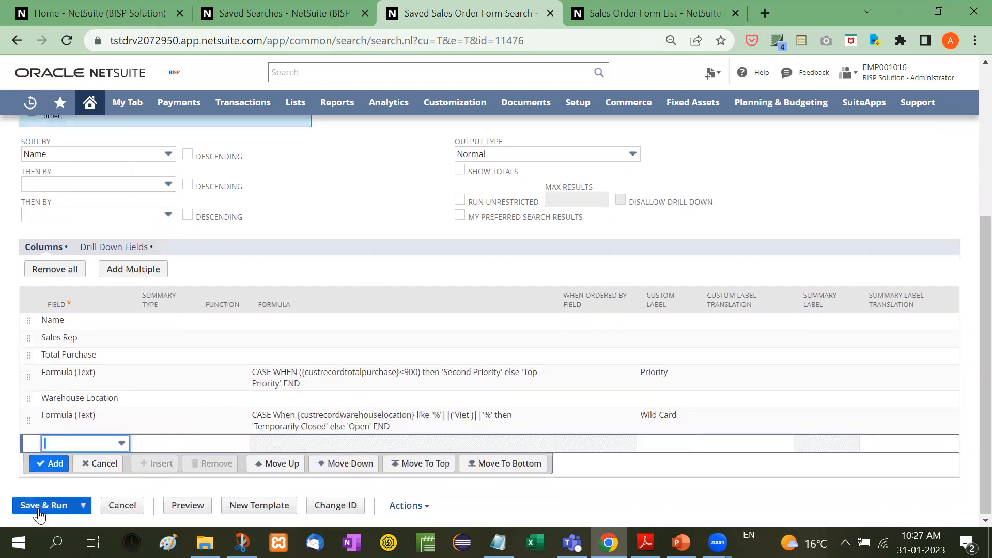
pyautogui.click(38, 507)
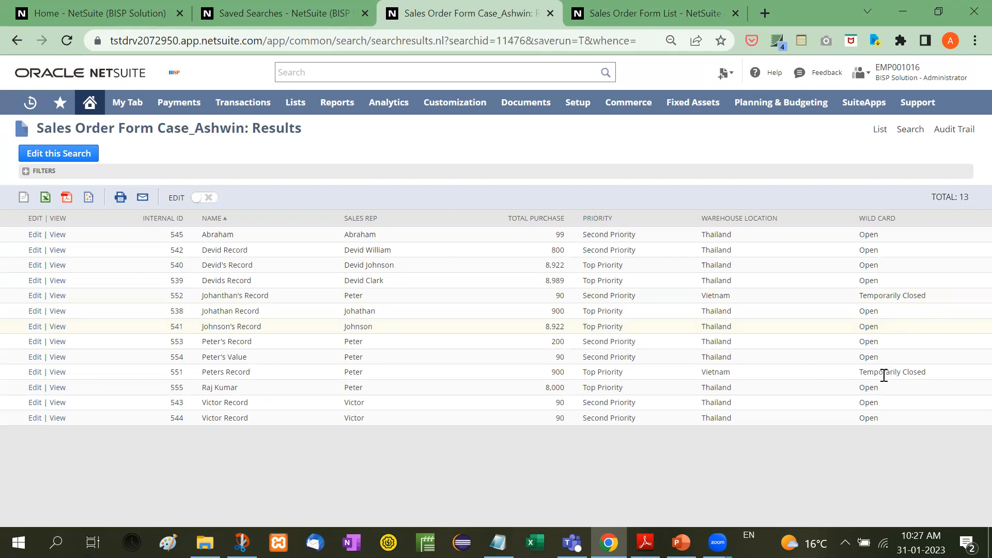
# Reopen the Wild Card formula in the formula editor, review its '%'|| wildcard pattern and 'Temporarily Closed' result, and leave the search without saving
pyautogui.click(92, 158)
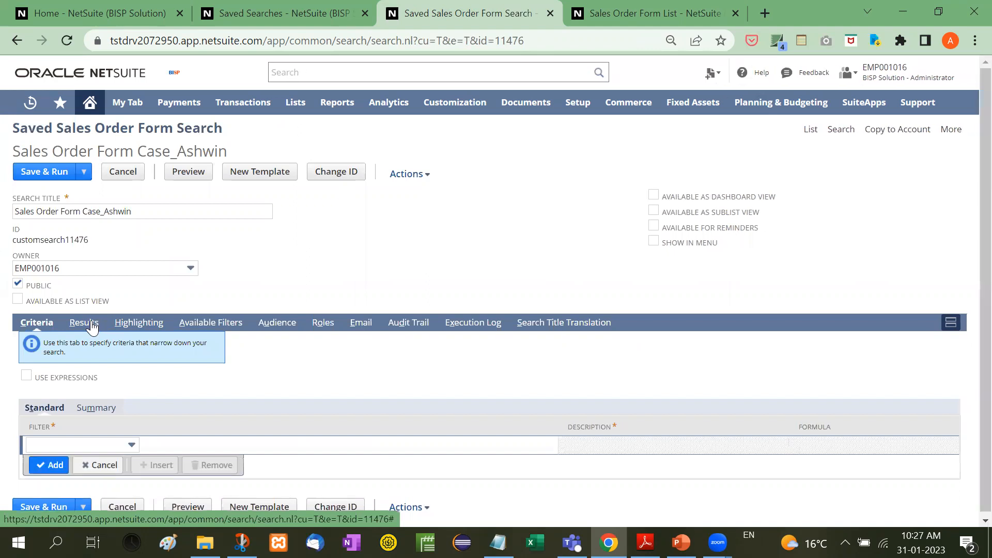
pyautogui.click(91, 322)
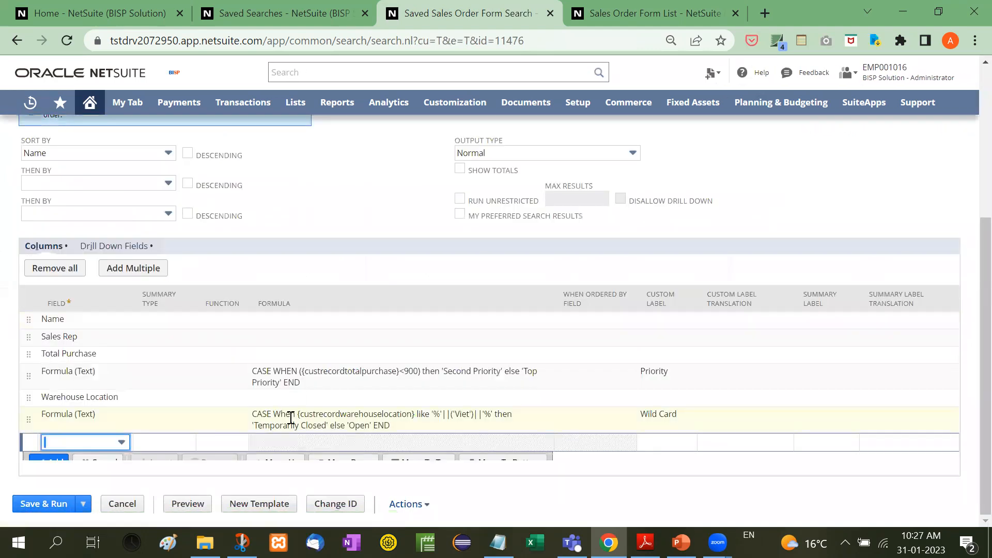
pyautogui.click(346, 415)
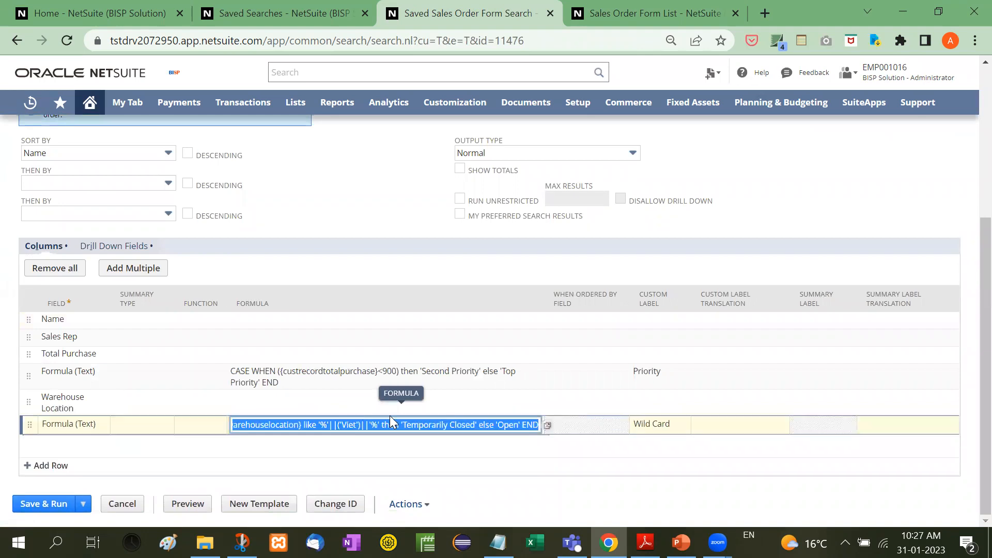
pyautogui.click(547, 427)
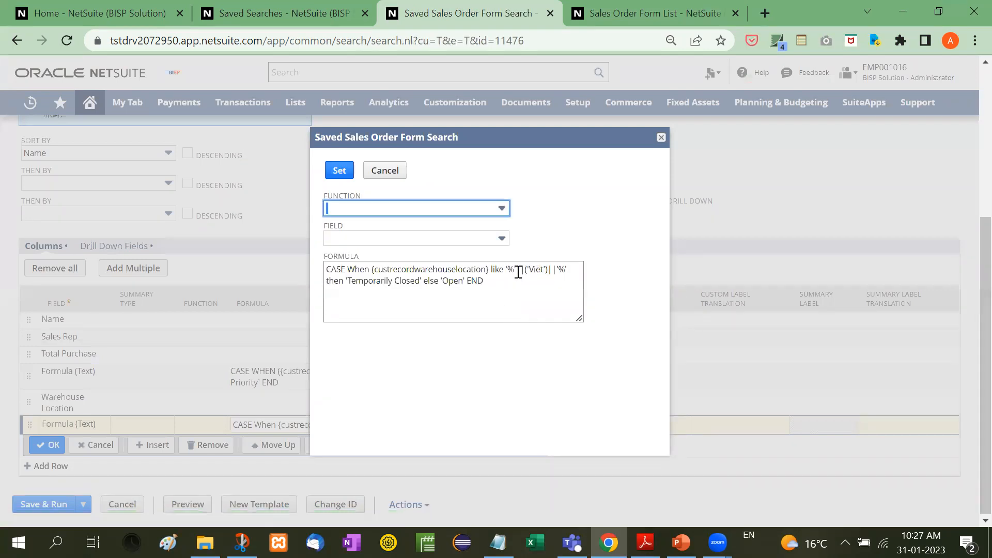
pyautogui.moveTo(506, 270); pyautogui.dragTo(526, 271)
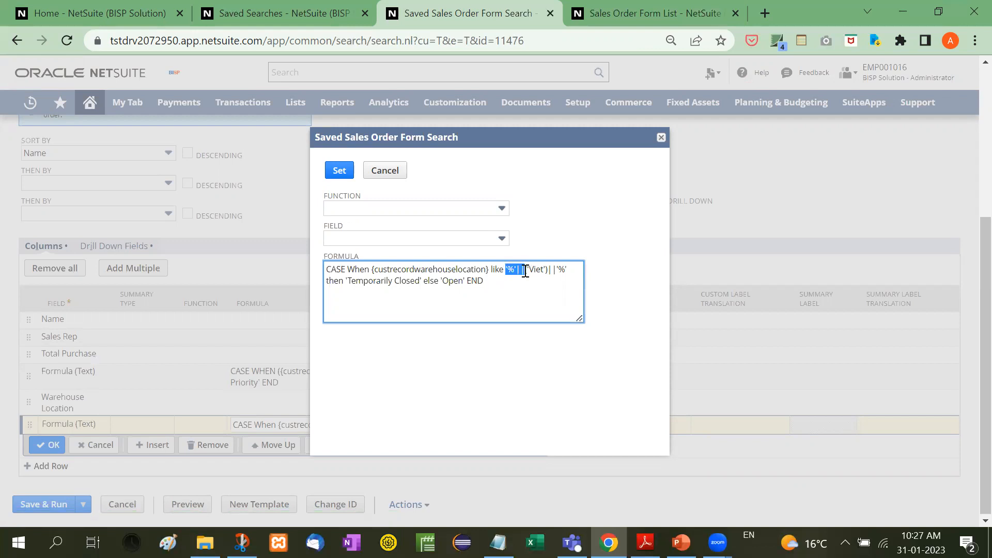
pyautogui.click(577, 279)
pyautogui.moveTo(349, 282); pyautogui.dragTo(422, 281)
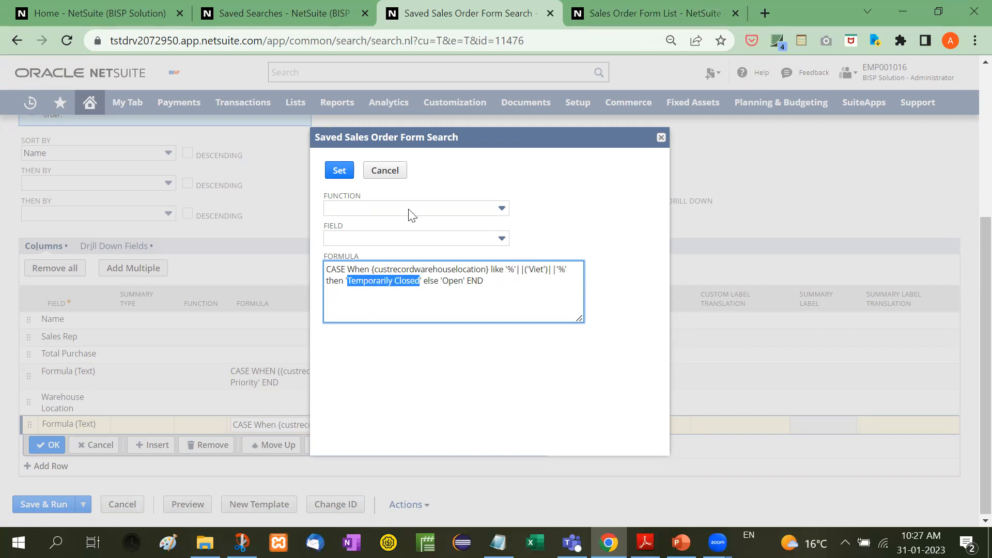
pyautogui.click(396, 181)
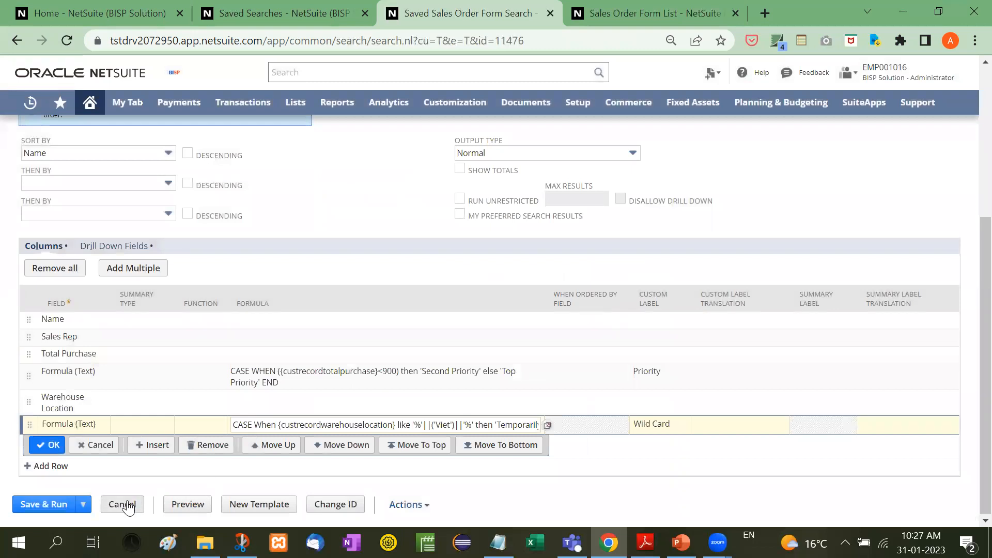
pyautogui.click(125, 505)
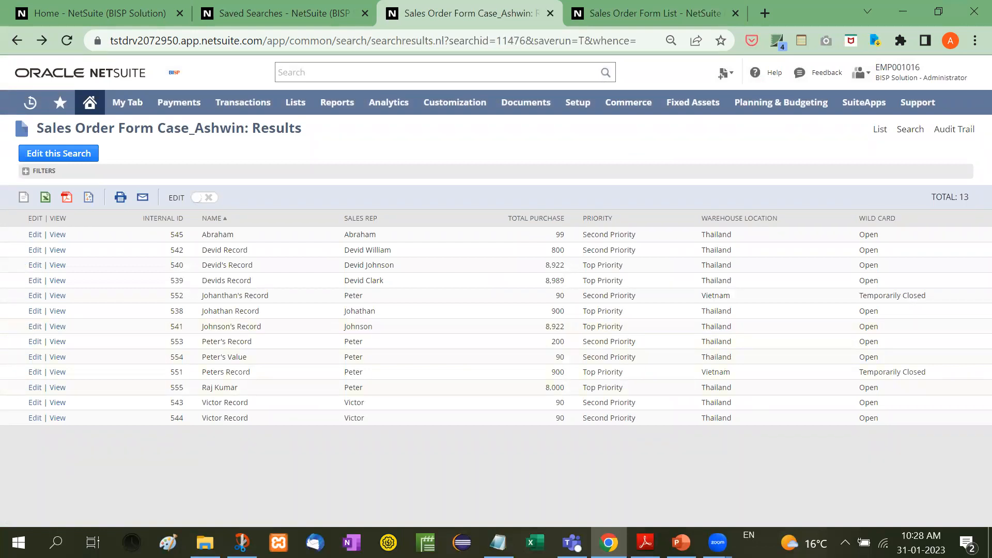
# Switch to PowerPoint and present the "How to use Wildcards" slide full screen to review the syntax
pyautogui.click(681, 543)
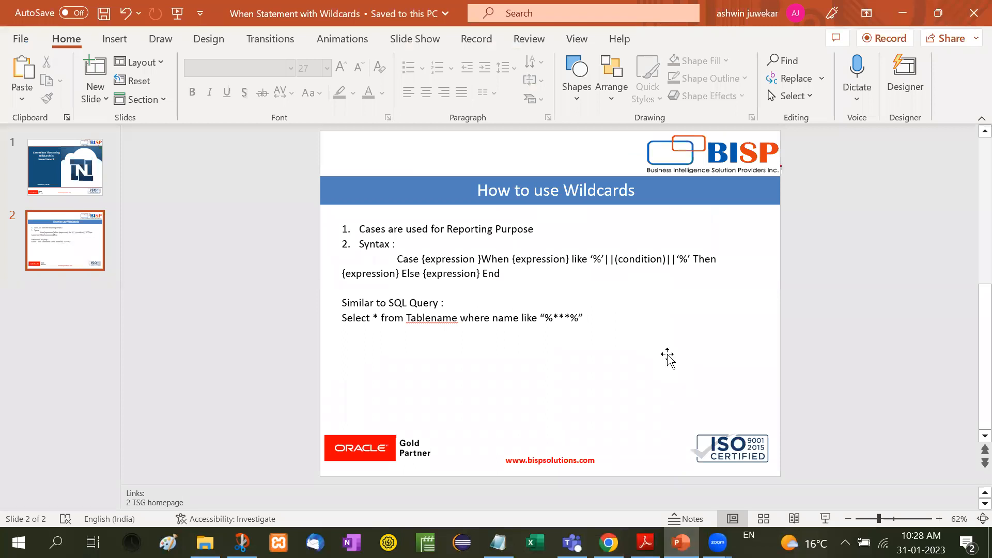
pyautogui.hotkey('shift', 'F5')
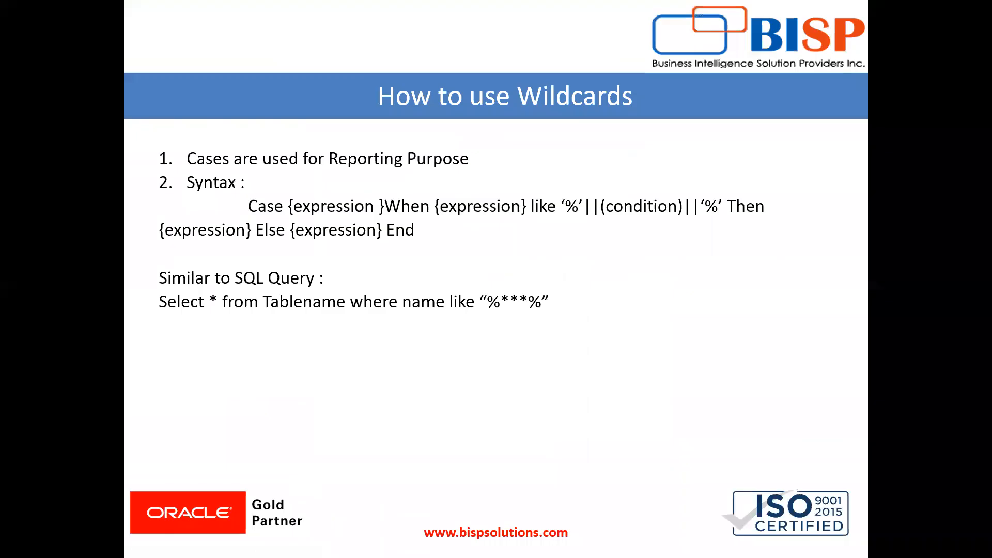